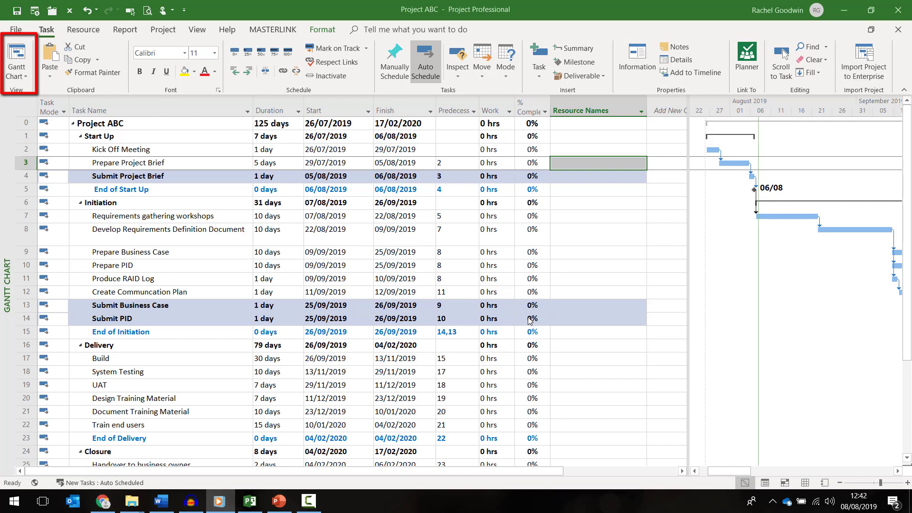
- Switch Project ABC to the Resource Sheet view
{"action": "left_click", "coordinate": [32, 53]}
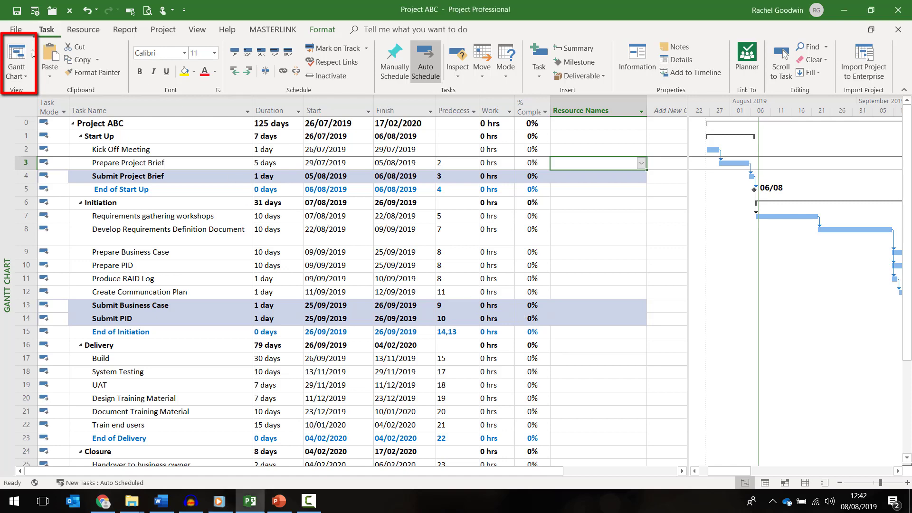
{"action": "left_click", "coordinate": [18, 72]}
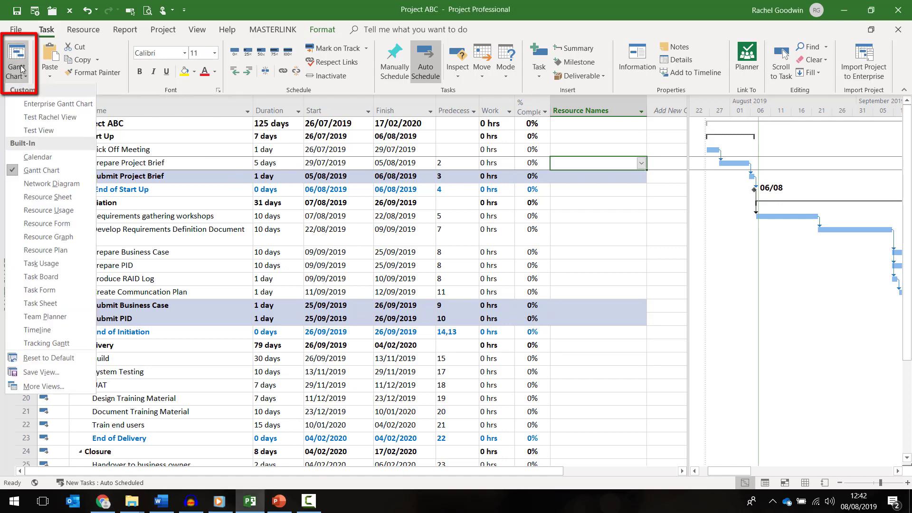
{"action": "left_click", "coordinate": [56, 199]}
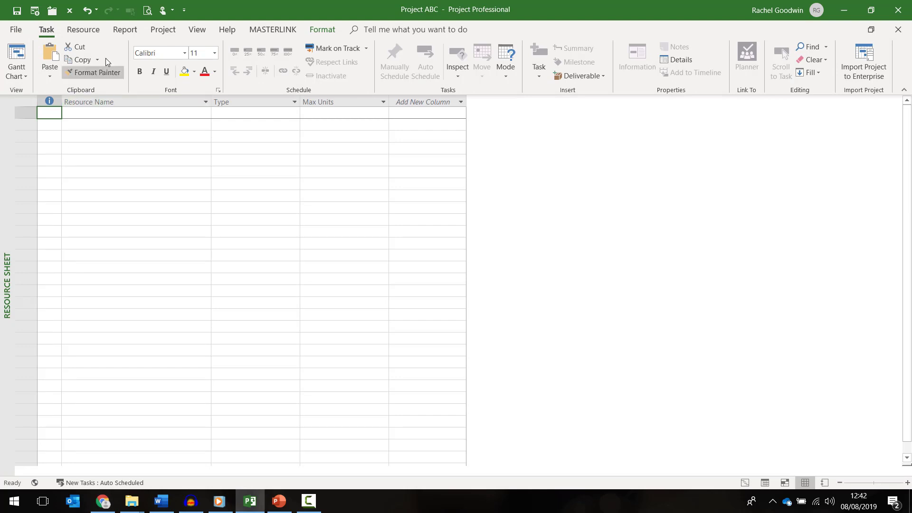
- Open Build Team from Enterprise to list the 51 enterprise resources
{"action": "left_click", "coordinate": [93, 32]}
{"action": "left_click", "coordinate": [172, 67]}
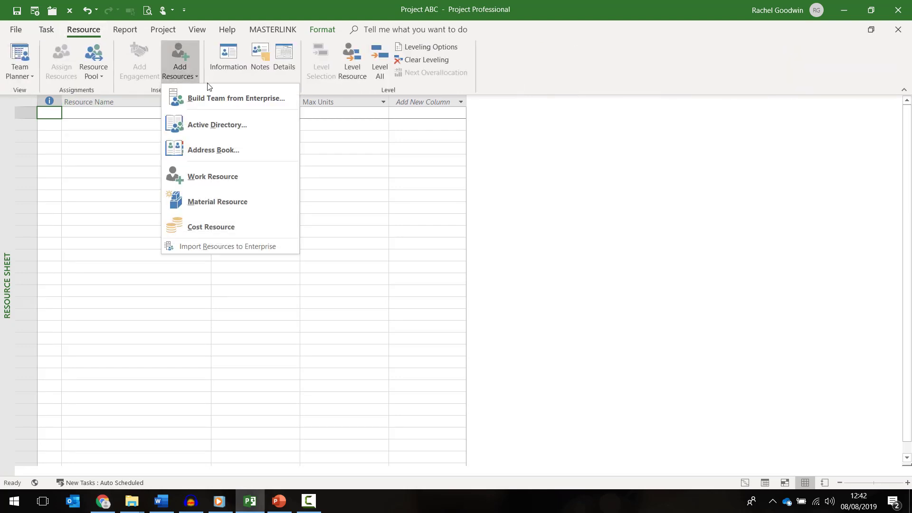
{"action": "left_click", "coordinate": [243, 99]}
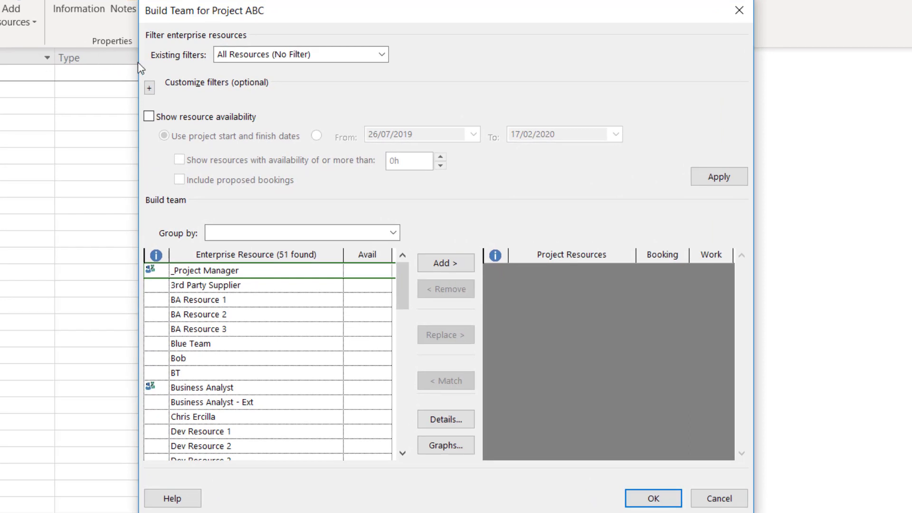
- Define a custom filter where Generic equals Yes
{"action": "left_click", "coordinate": [150, 88]}
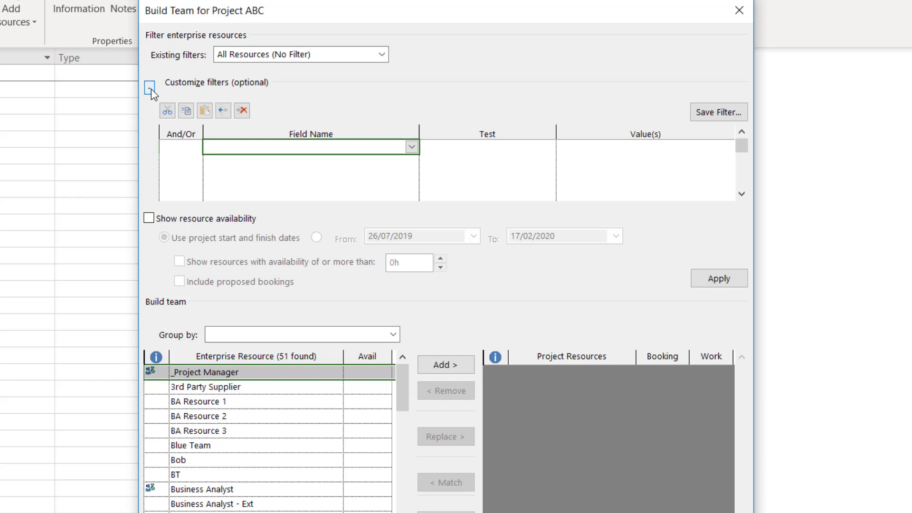
{"action": "left_click", "coordinate": [413, 149]}
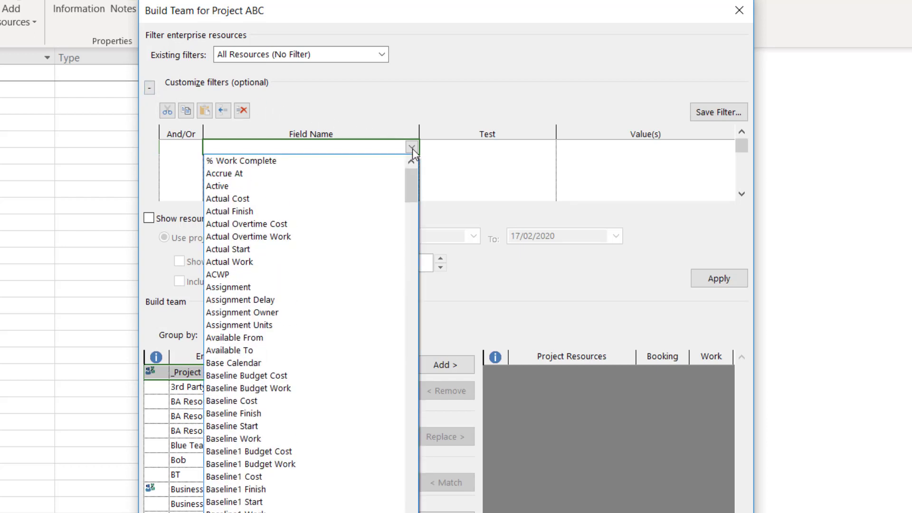
{"action": "type", "text": "Generic"}
{"action": "left_click", "coordinate": [413, 148]}
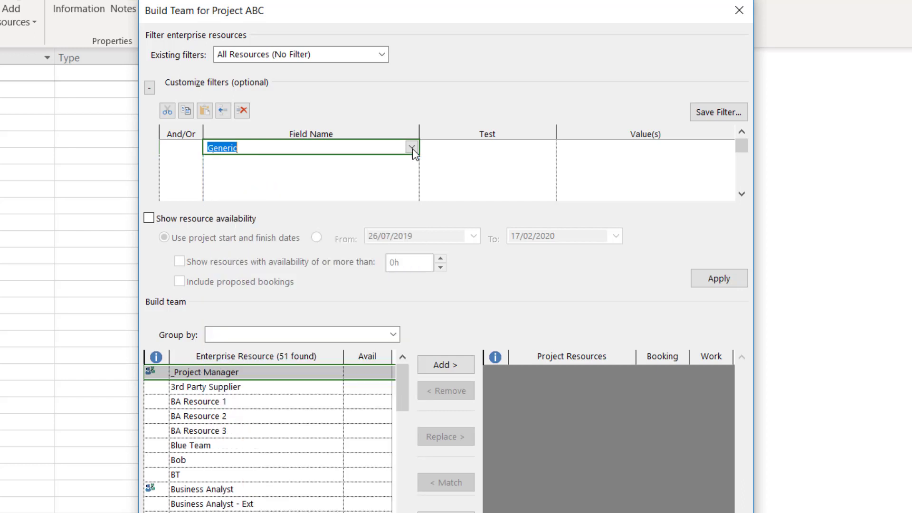
{"action": "left_click", "coordinate": [546, 146]}
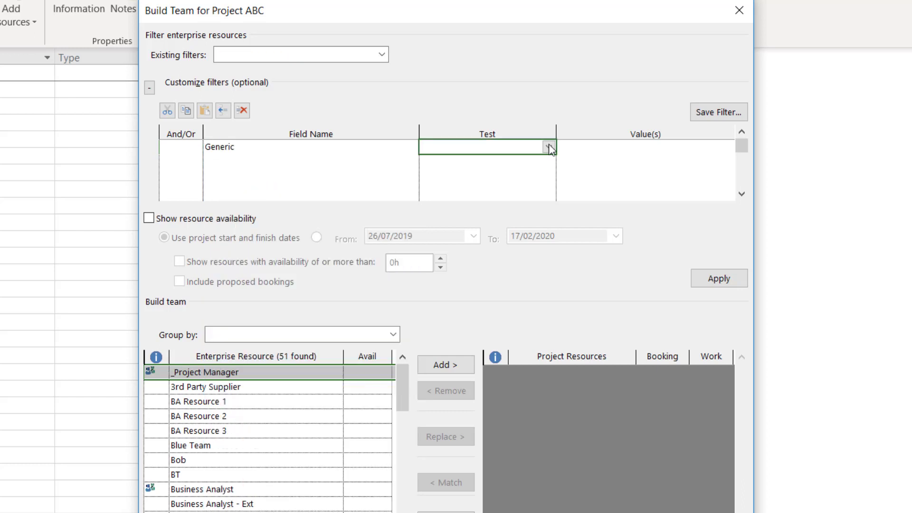
{"action": "left_click", "coordinate": [548, 147]}
{"action": "left_click", "coordinate": [490, 174]}
{"action": "type", "text": "equals"}
{"action": "left_click", "coordinate": [724, 146]}
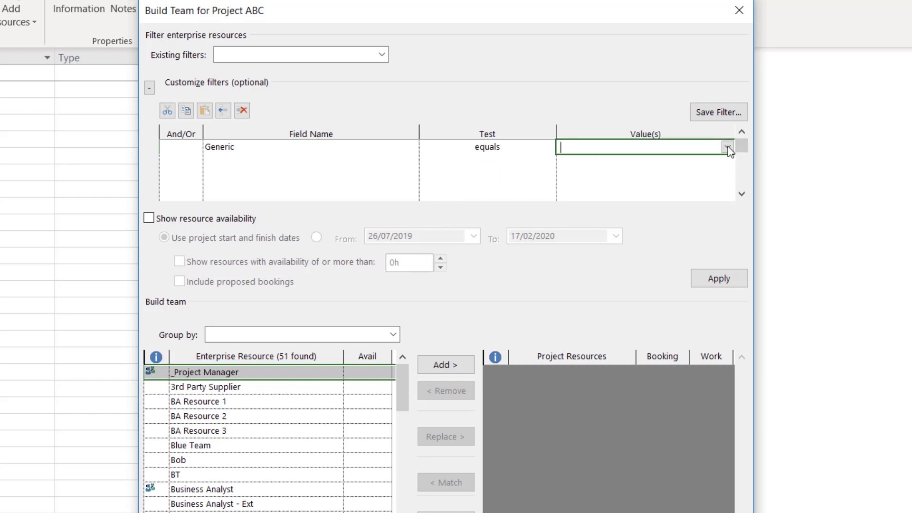
{"action": "left_click", "coordinate": [726, 146]}
{"action": "left_click", "coordinate": [580, 178]}
- Save the custom filter as 'Generic Resource'
{"action": "left_click", "coordinate": [694, 125]}
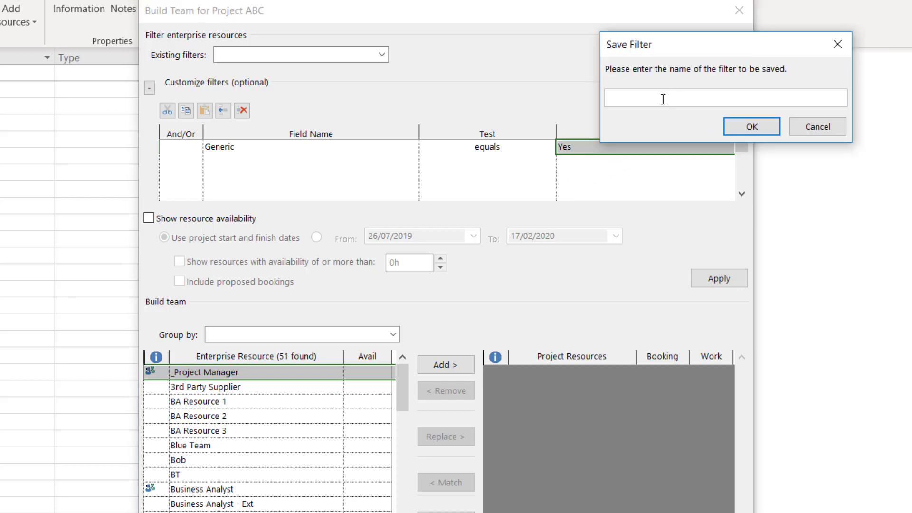
{"action": "type", "text": "Generic Resource"}
{"action": "left_click", "coordinate": [754, 124]}
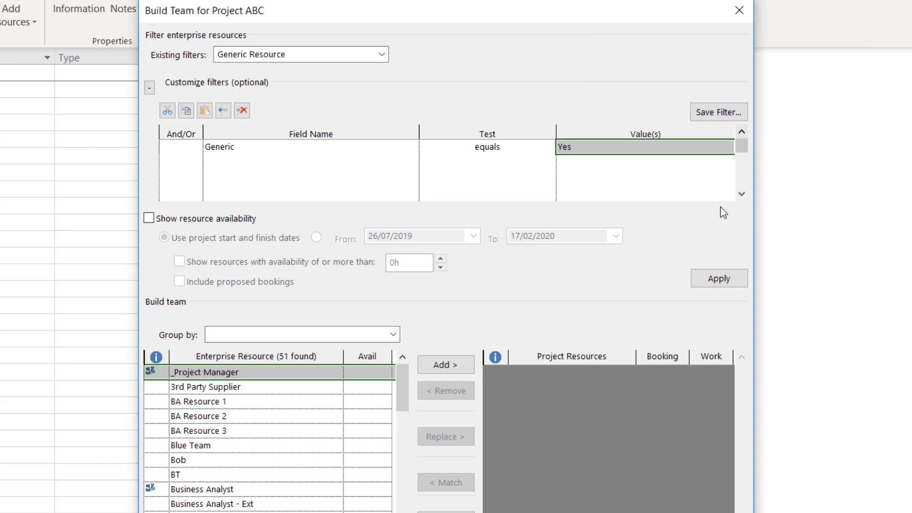
- Apply the Generic Resource filter and add all seven generic resources to the project team
{"action": "left_click", "coordinate": [722, 283]}
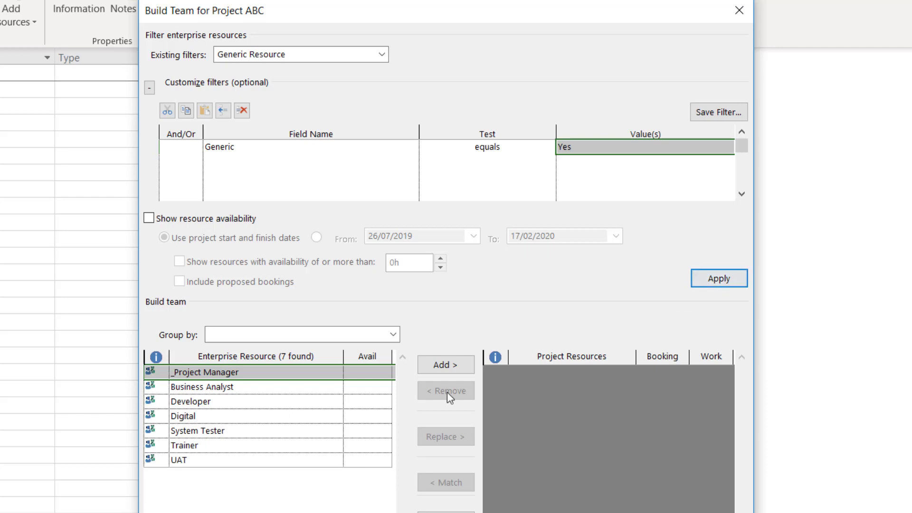
{"action": "left_click", "coordinate": [279, 463], "text": "shift"}
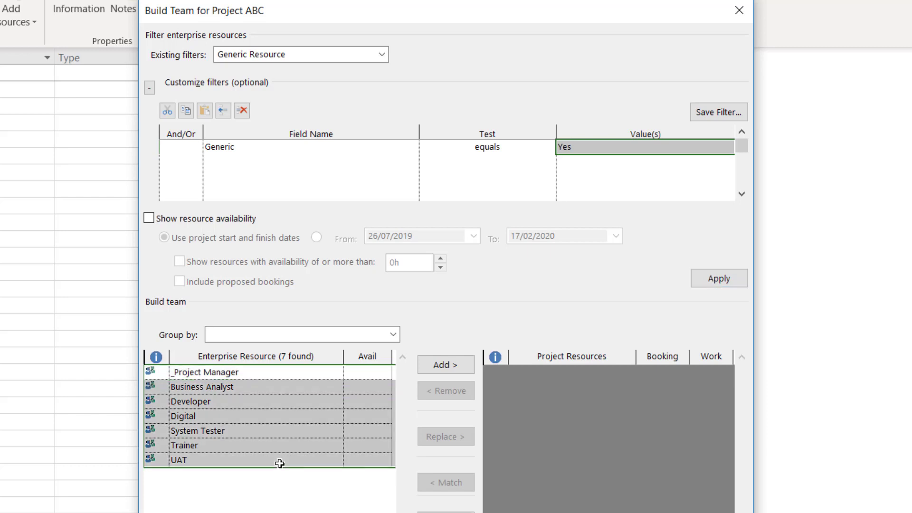
{"action": "left_click", "coordinate": [443, 368]}
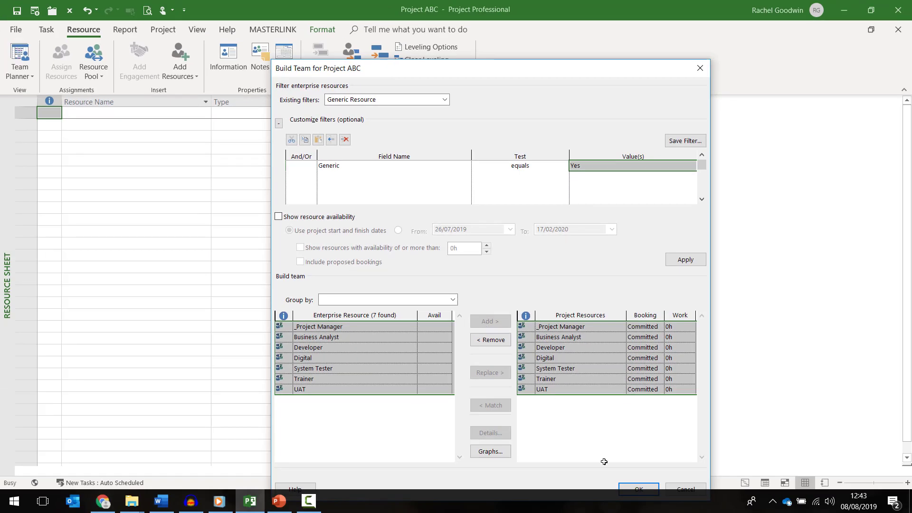
- Confirm the Build Team dialog to place the seven generic Work resources on the Resource Sheet
{"action": "left_click", "coordinate": [622, 487]}
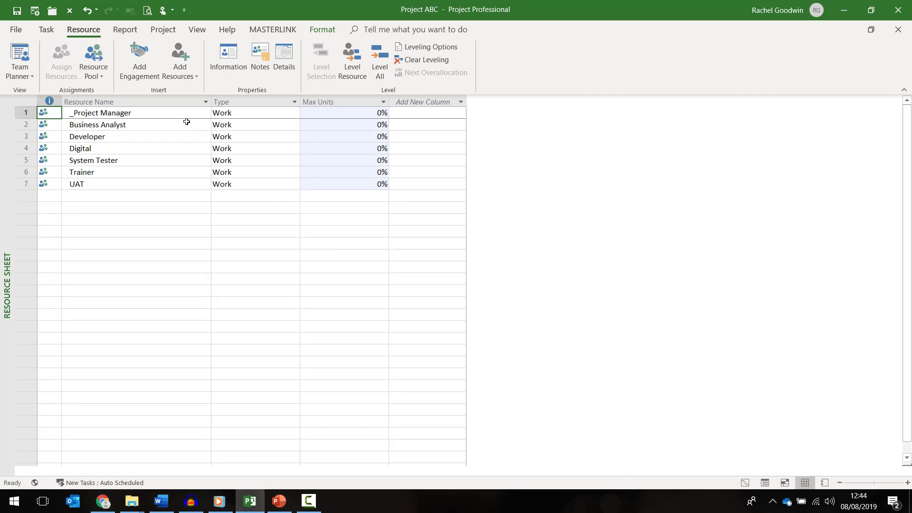
- Return to the Gantt Chart, trial-assign Business Analyst to Kick Off Meeting, then undo it
{"action": "left_click", "coordinate": [51, 30]}
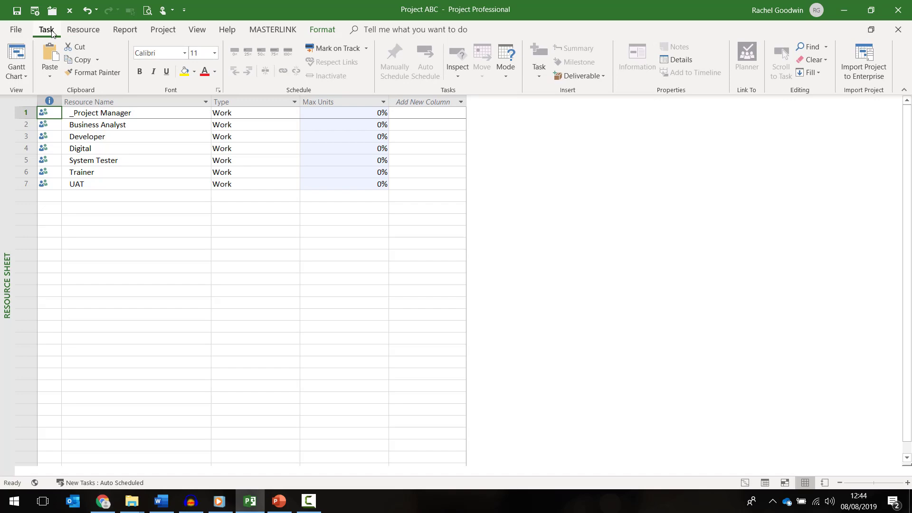
{"action": "left_click", "coordinate": [17, 57]}
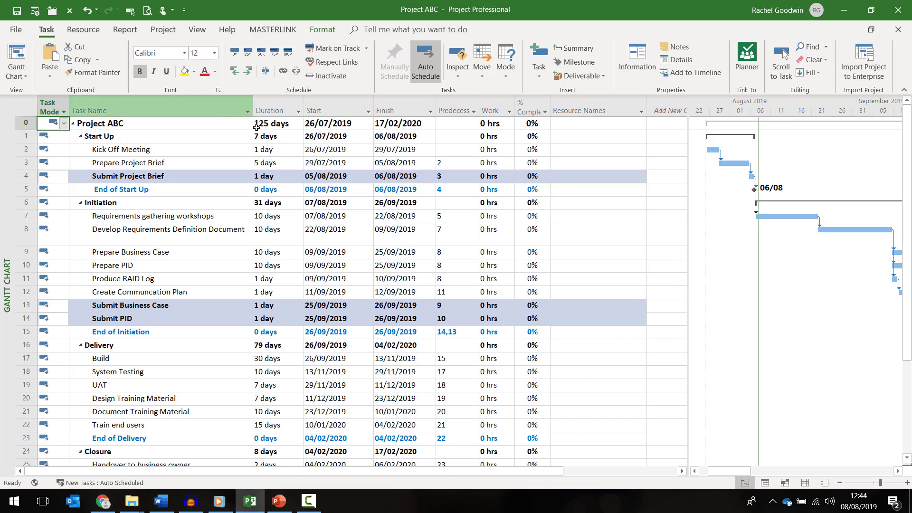
{"action": "left_click", "coordinate": [642, 150]}
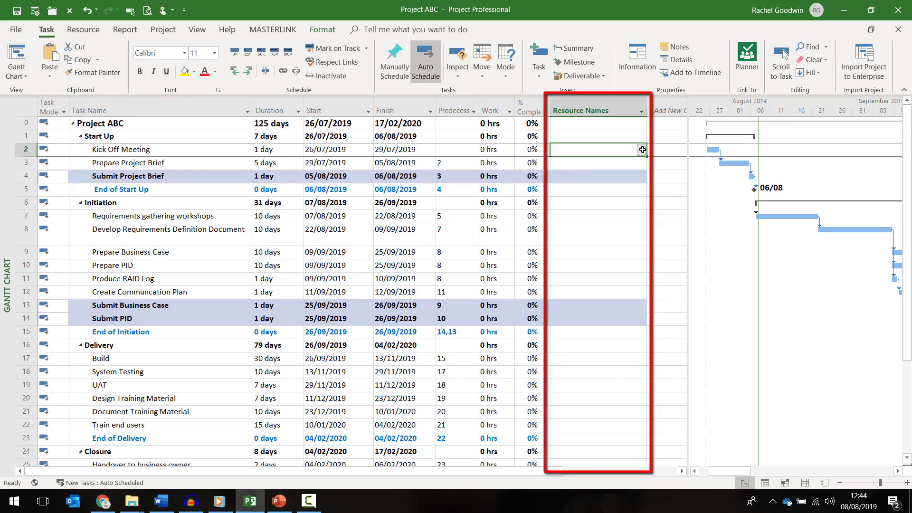
{"action": "left_click", "coordinate": [641, 150]}
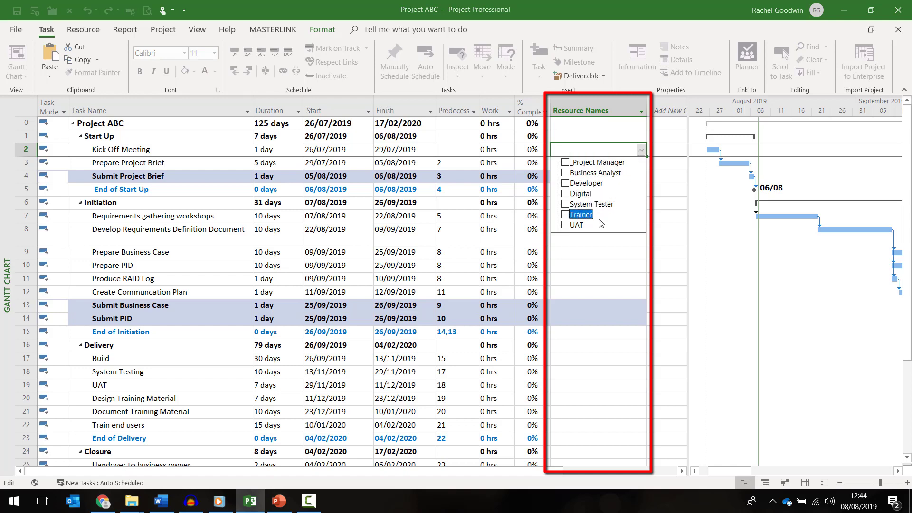
{"action": "left_click", "coordinate": [598, 174]}
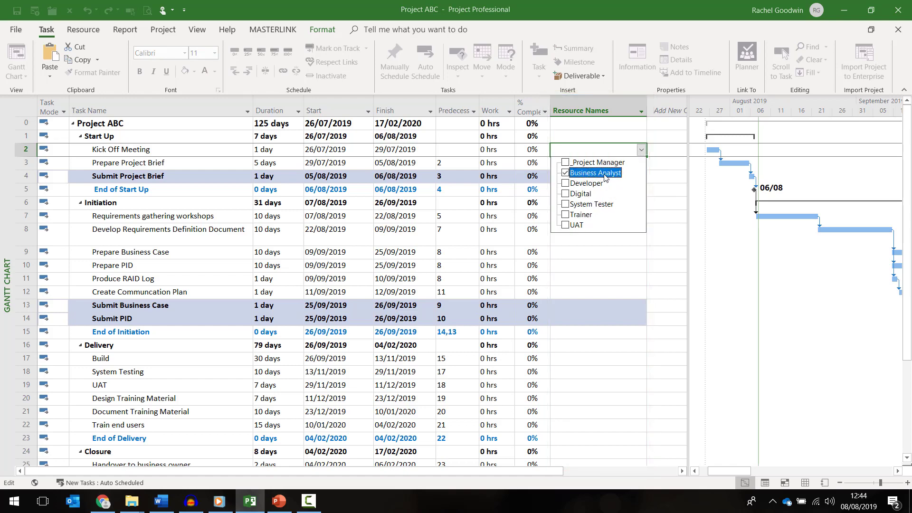
{"action": "left_click", "coordinate": [657, 176]}
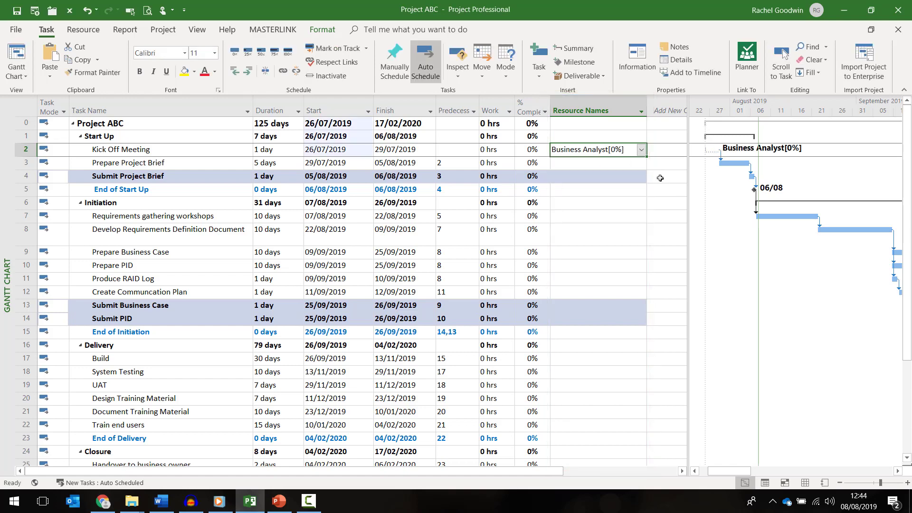
{"action": "left_click", "coordinate": [87, 10]}
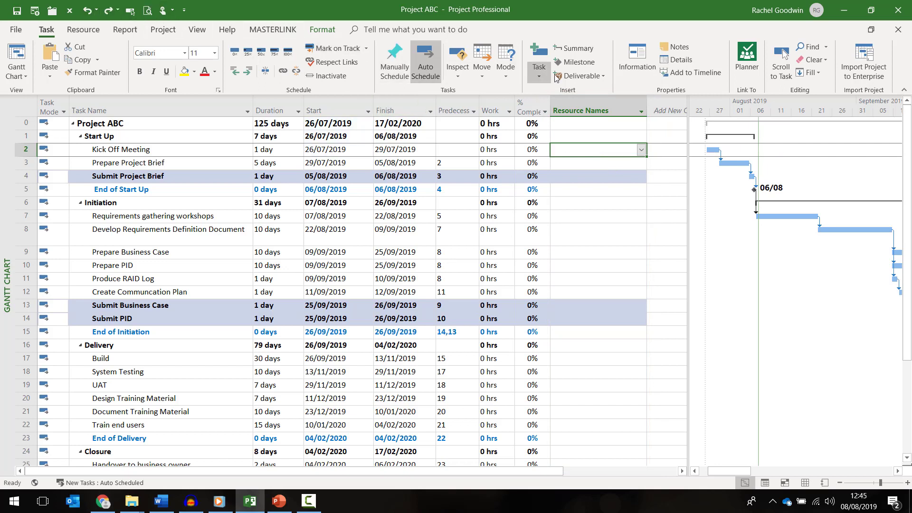
- In the Task Details Form, give Prepare Project Brief the Business Analyst resource at 100 units
{"action": "left_click", "coordinate": [685, 61]}
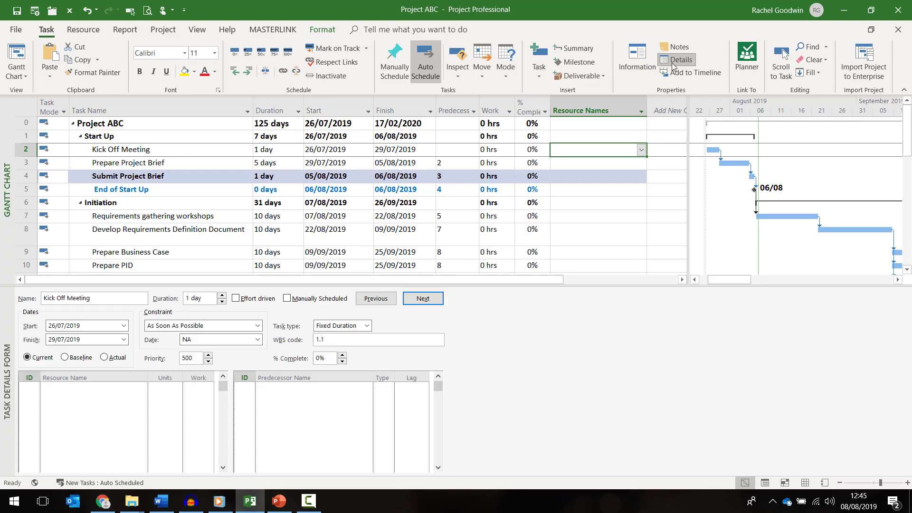
{"action": "left_click", "coordinate": [28, 149]}
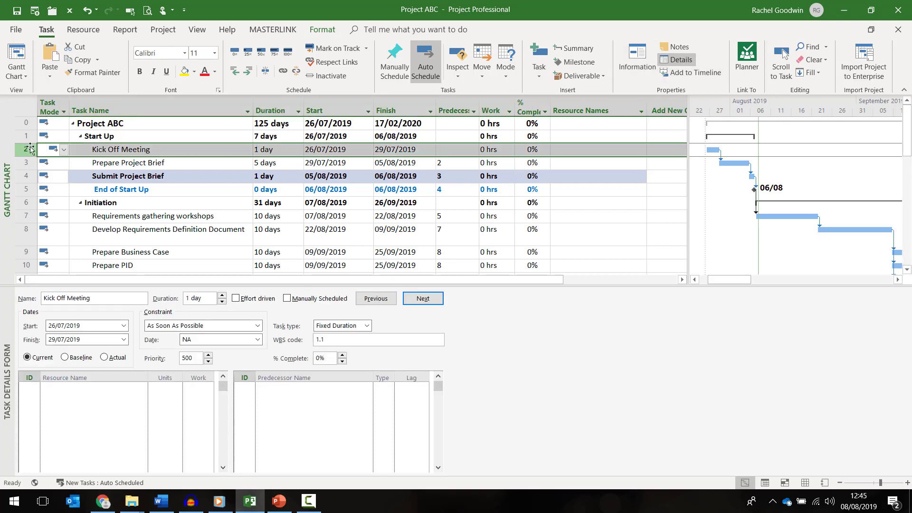
{"action": "left_click", "coordinate": [36, 163]}
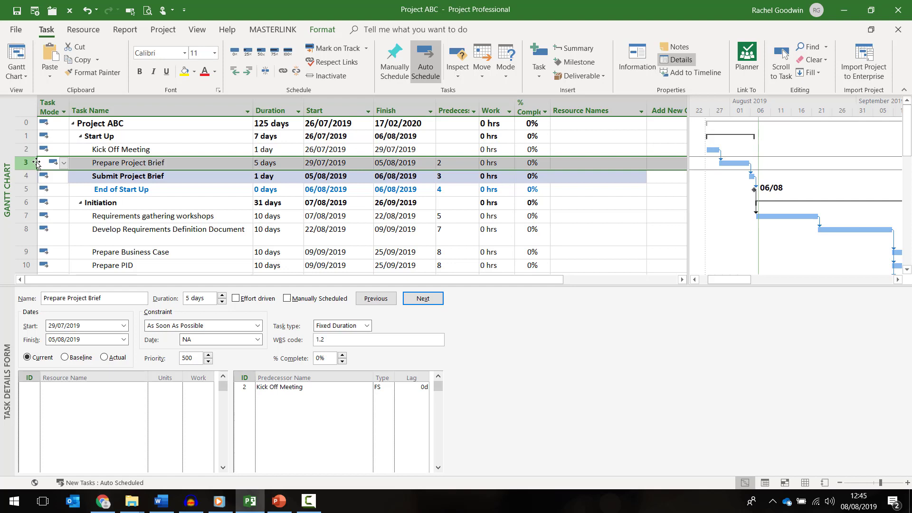
{"action": "left_click", "coordinate": [144, 389]}
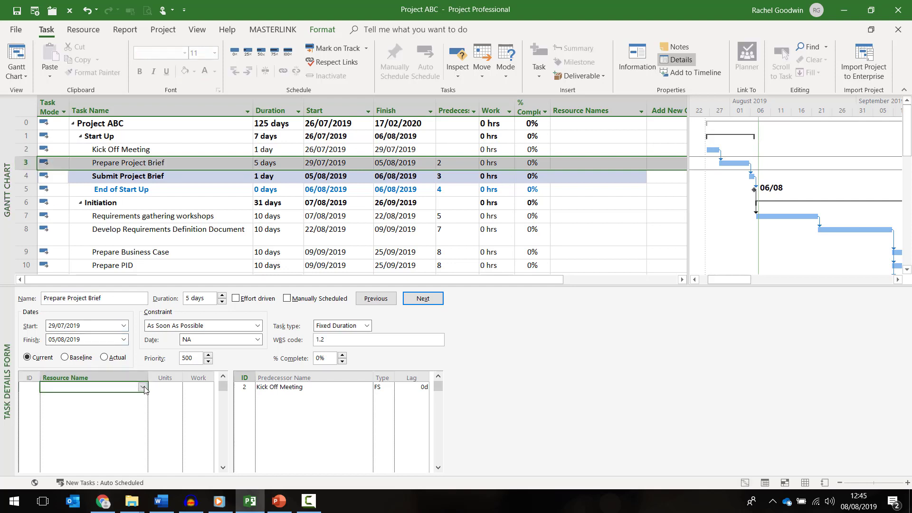
{"action": "left_click", "coordinate": [142, 387]}
{"action": "left_click", "coordinate": [140, 409]}
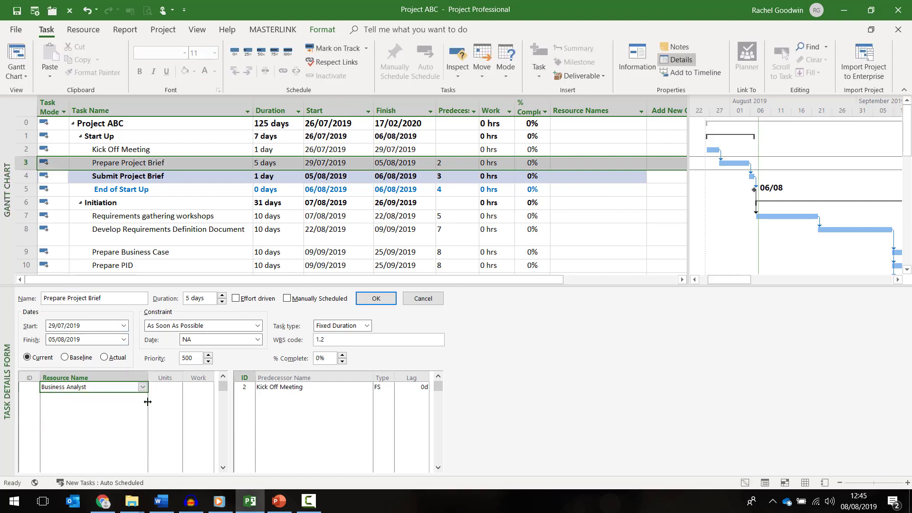
{"action": "left_click", "coordinate": [169, 388]}
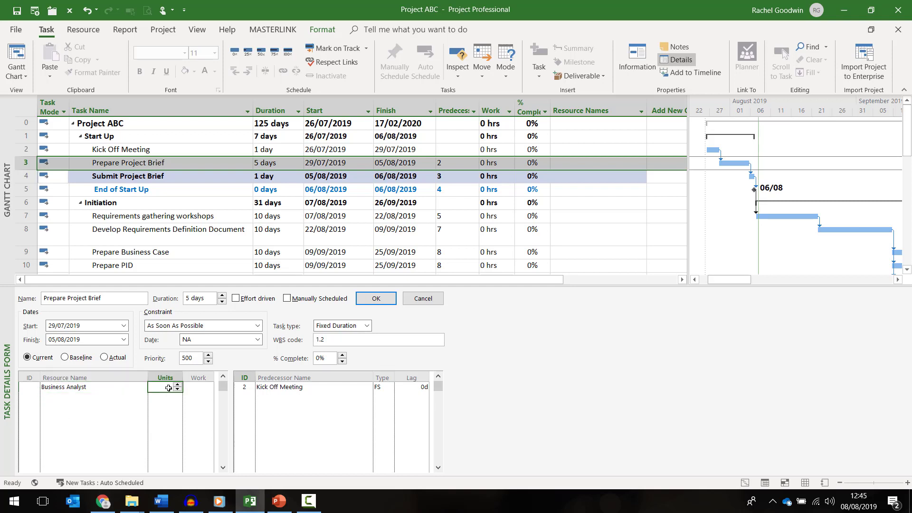
{"action": "type", "text": "100"}
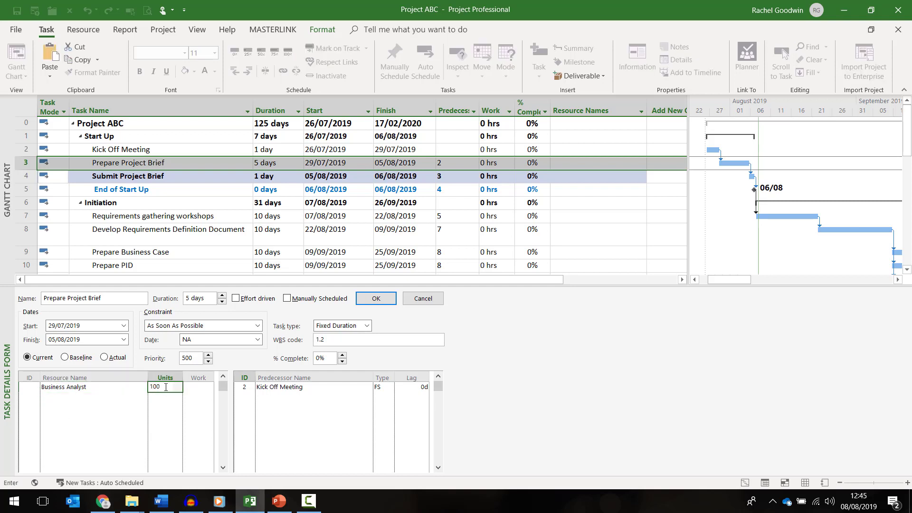
{"action": "key", "text": "Return"}
{"action": "left_click", "coordinate": [201, 386]}
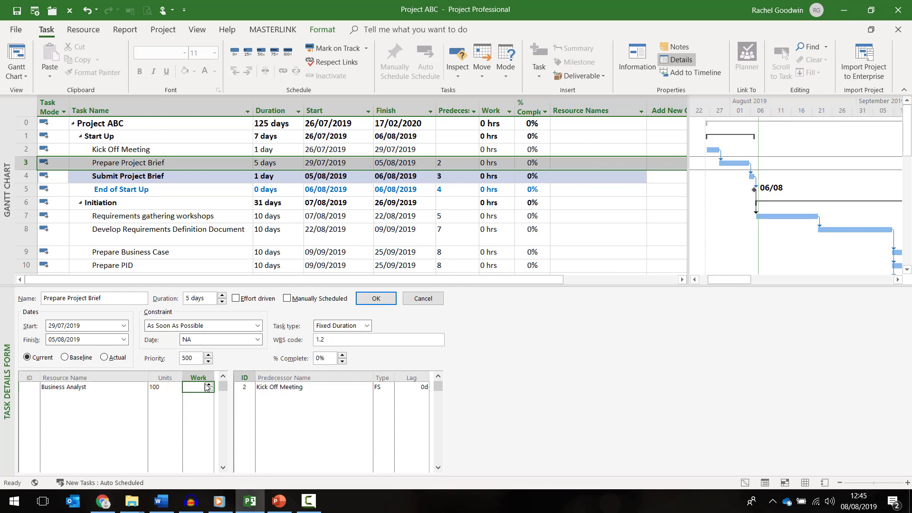
- Keep Fixed Duration and As Soon As Possible, and confirm the Business Analyst assignment at 40 hrs
{"action": "left_click", "coordinate": [368, 329]}
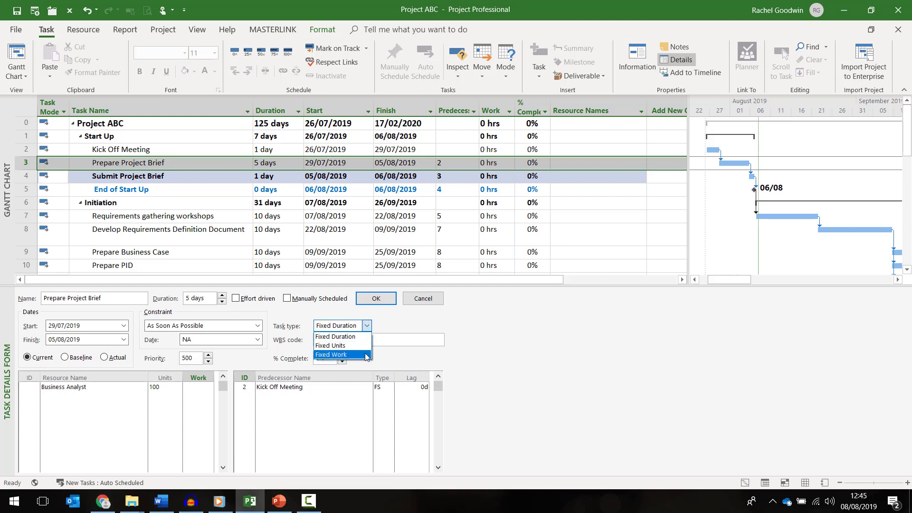
{"action": "left_click", "coordinate": [367, 326]}
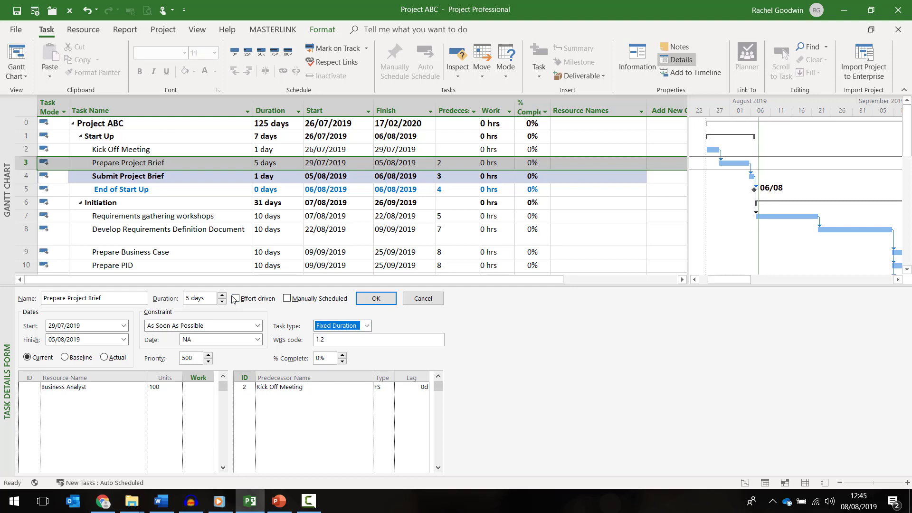
{"action": "left_click", "coordinate": [257, 327]}
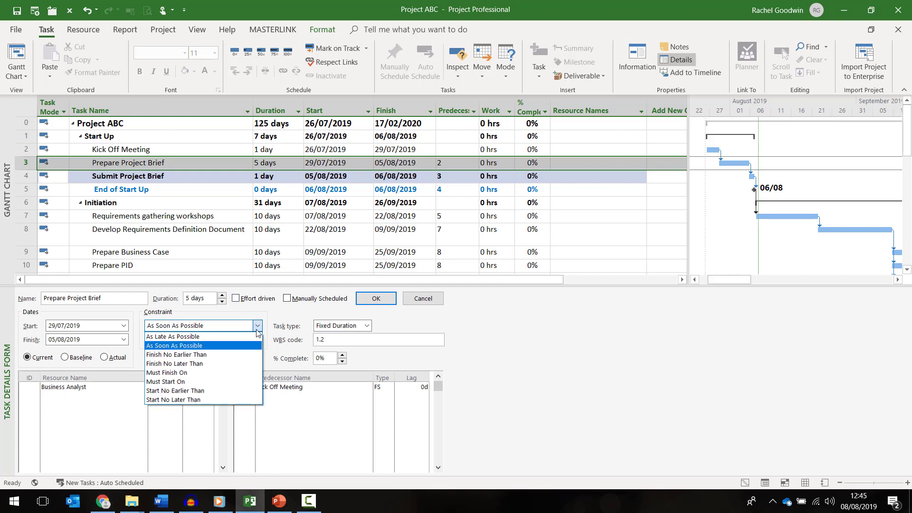
{"action": "left_click", "coordinate": [385, 323]}
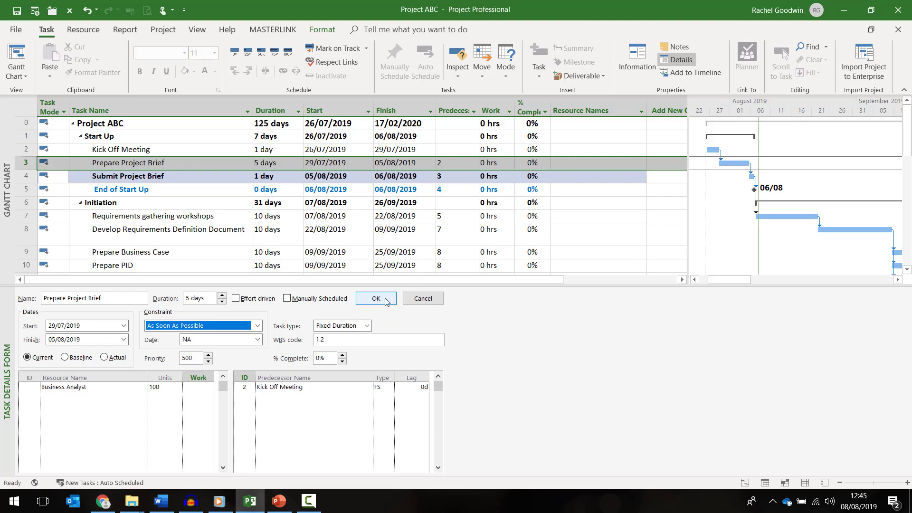
{"action": "left_click", "coordinate": [386, 301]}
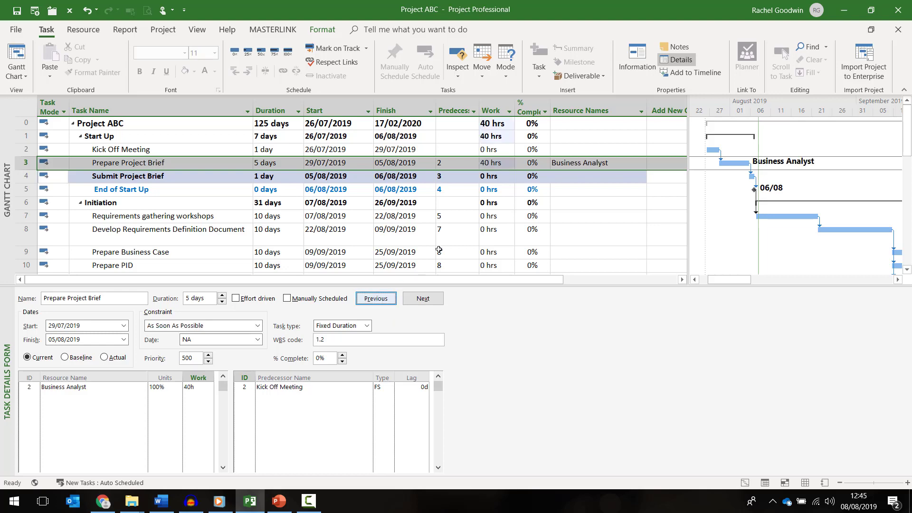
- Close the Task Details Form and select the Resource Names cell in the Gantt table
{"action": "left_click", "coordinate": [680, 59]}
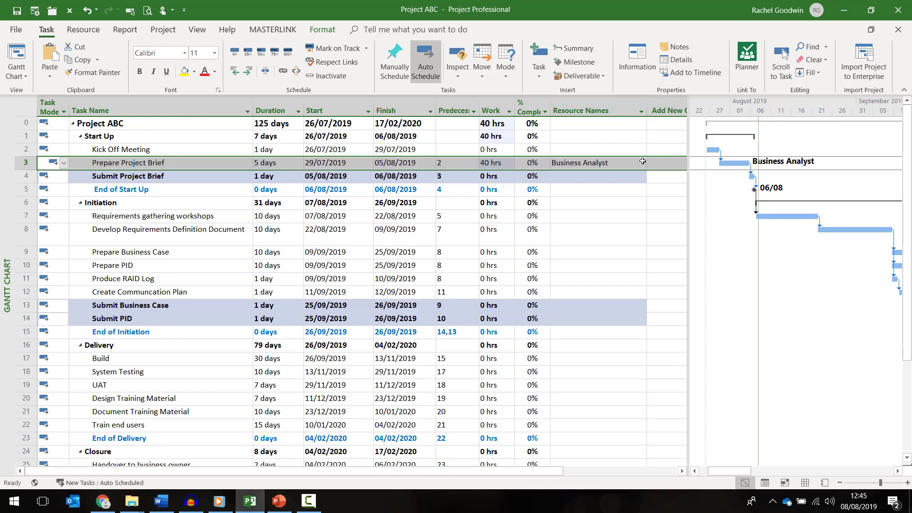
{"action": "left_click", "coordinate": [636, 180]}
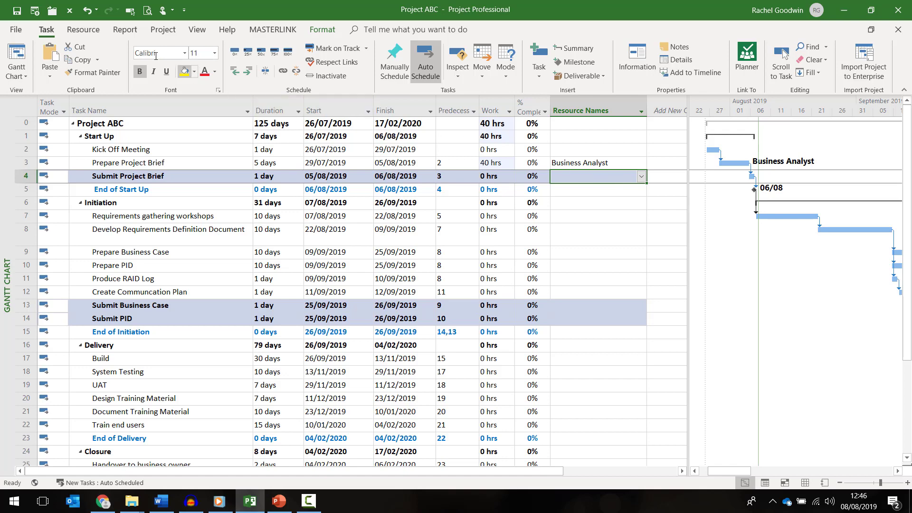
- Reopen Build Team from Enterprise and select Business Analyst among the project resources
{"action": "left_click", "coordinate": [84, 32]}
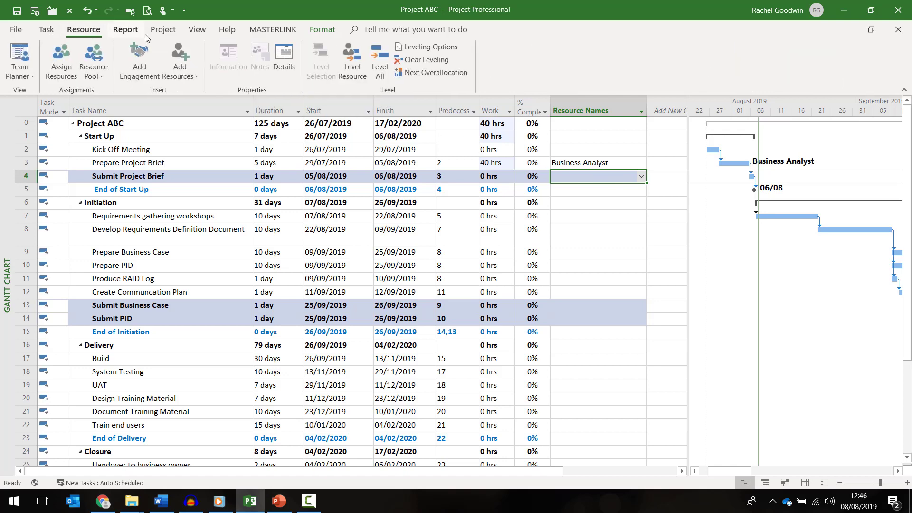
{"action": "left_click", "coordinate": [174, 68]}
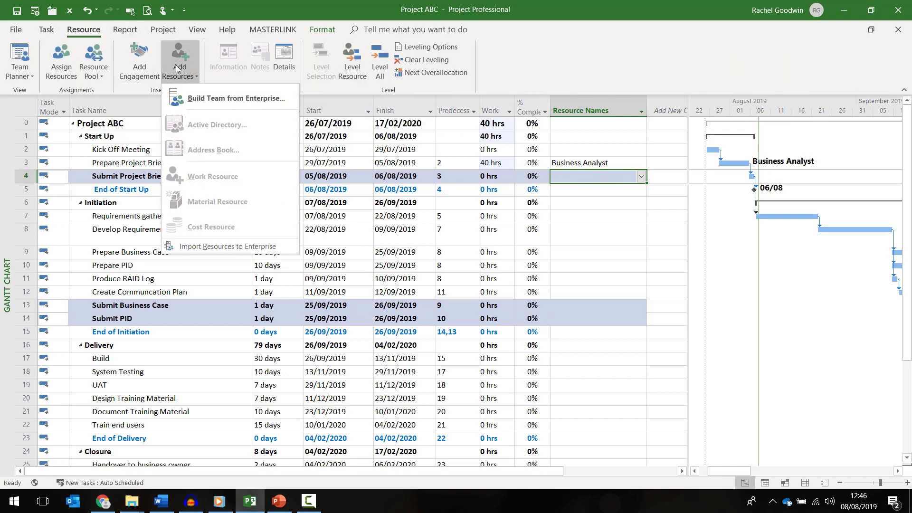
{"action": "left_click", "coordinate": [269, 98]}
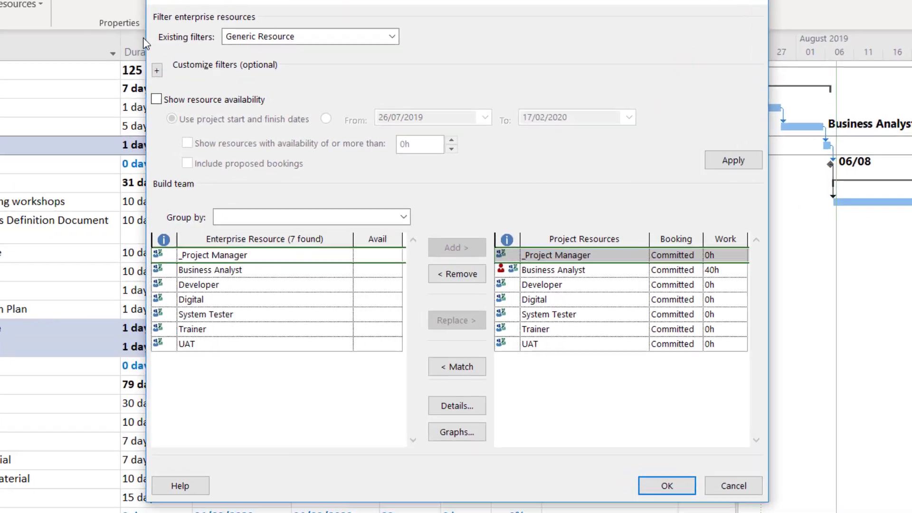
{"action": "left_click", "coordinate": [563, 270]}
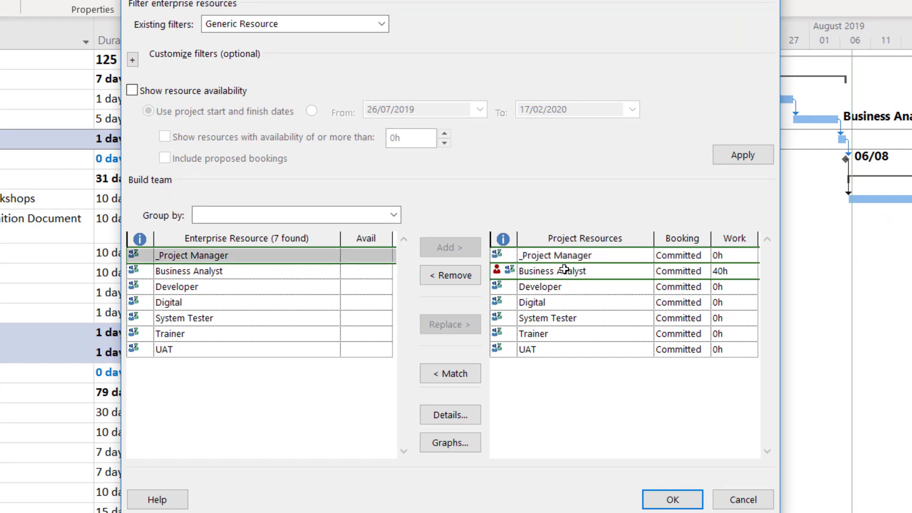
- Match enterprise resources to Business Analyst and show availability for 26/07/2019 to 17/02/2020
{"action": "left_click", "coordinate": [463, 374]}
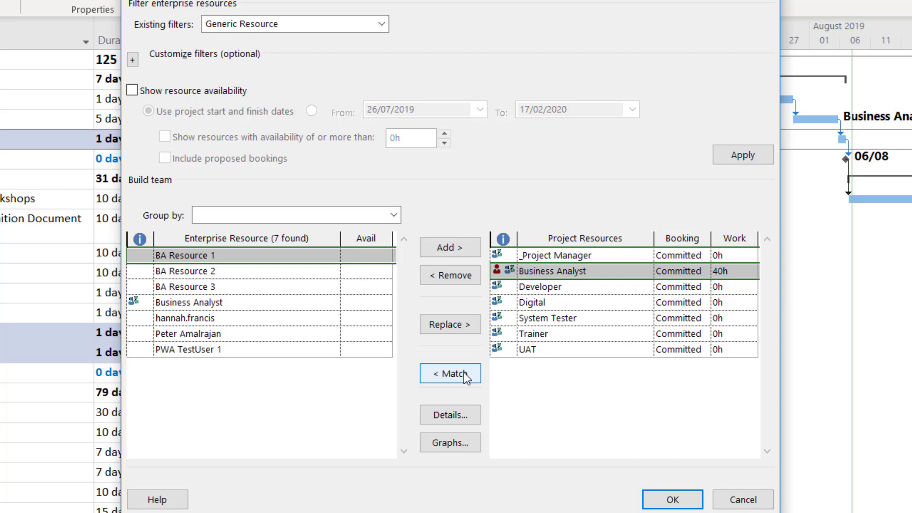
{"action": "left_click", "coordinate": [133, 92]}
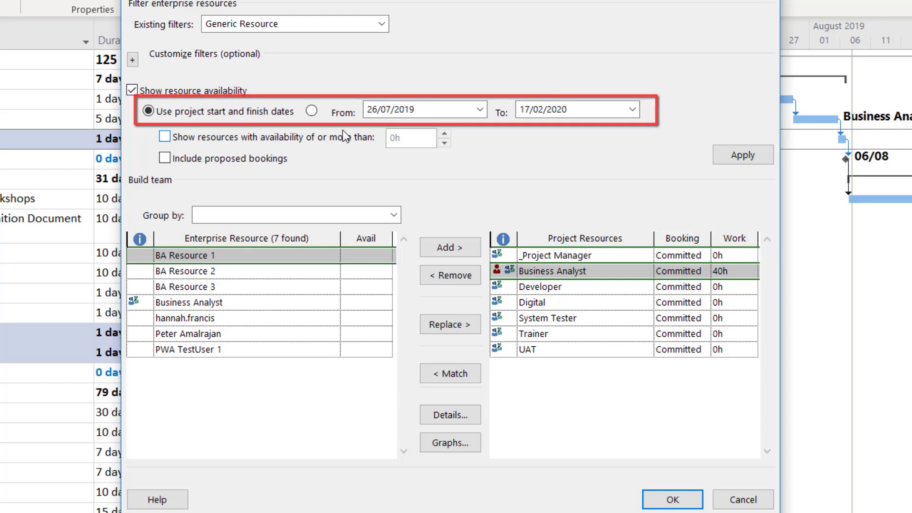
- Show resource availability and replace Business Analyst with PWA TestUser 1 (912h available)
{"action": "left_click", "coordinate": [744, 153]}
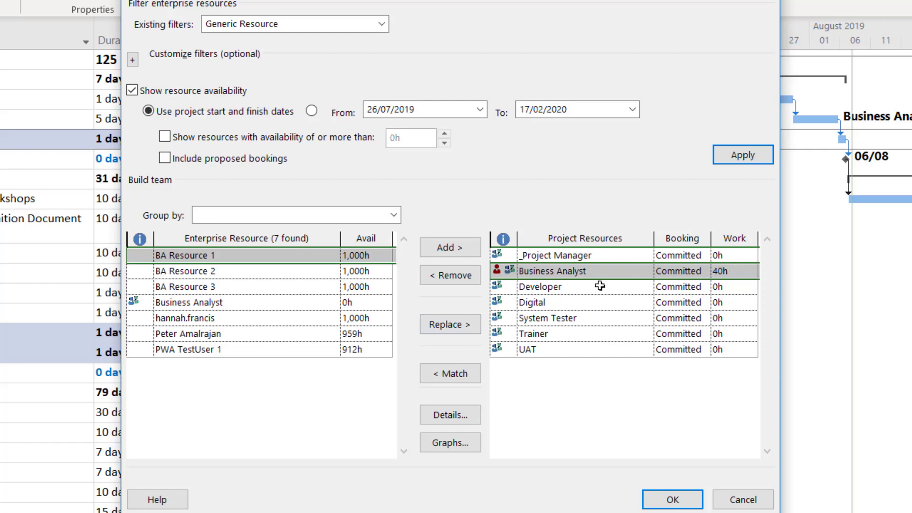
{"action": "left_click", "coordinate": [302, 352]}
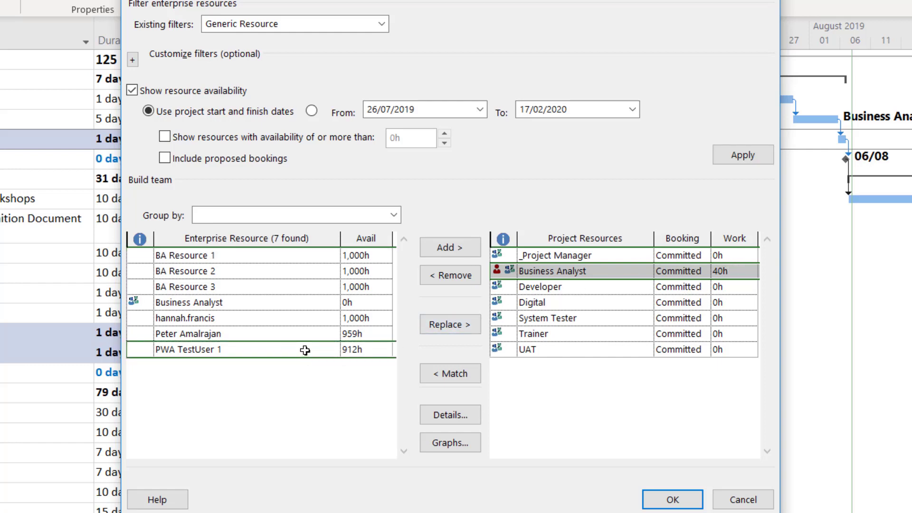
{"action": "left_click", "coordinate": [446, 325]}
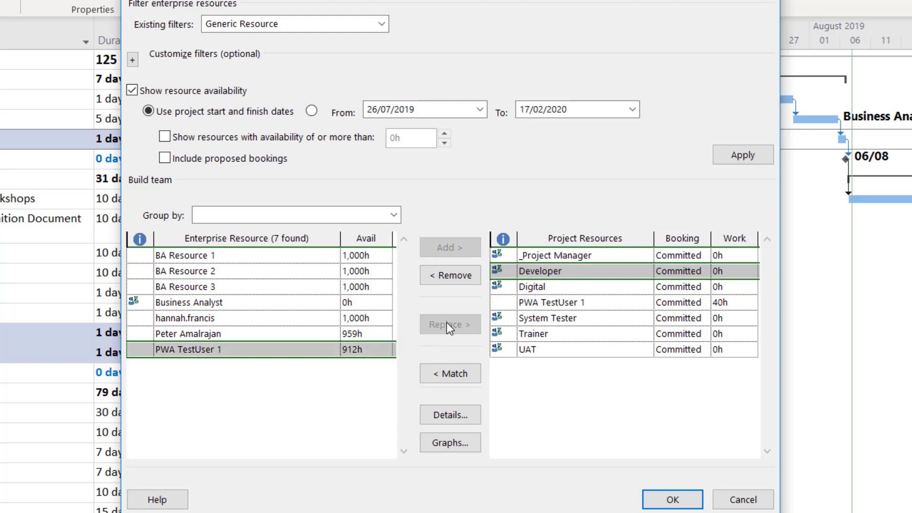
- Accept the Build Team changes and check PWA TestUser 1 on Prepare Project Brief at 40 hrs
{"action": "left_click", "coordinate": [676, 500]}
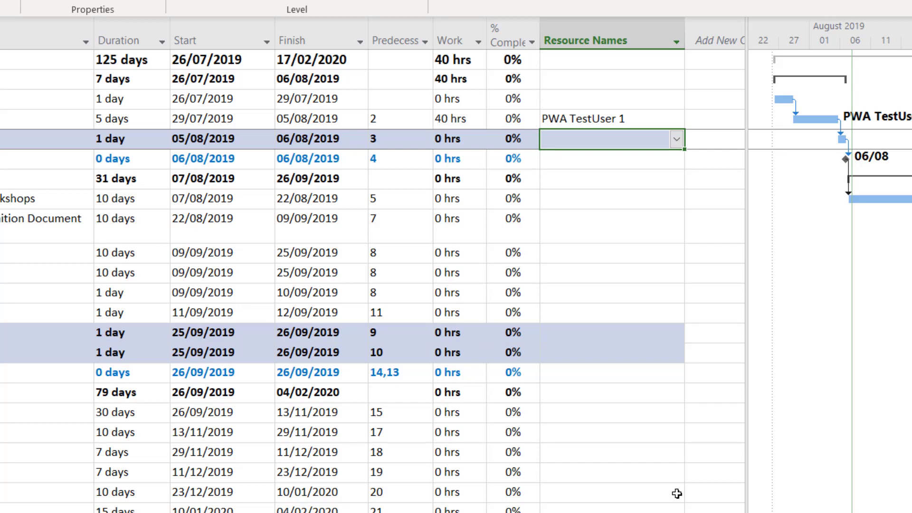
{"action": "left_click", "coordinate": [668, 116]}
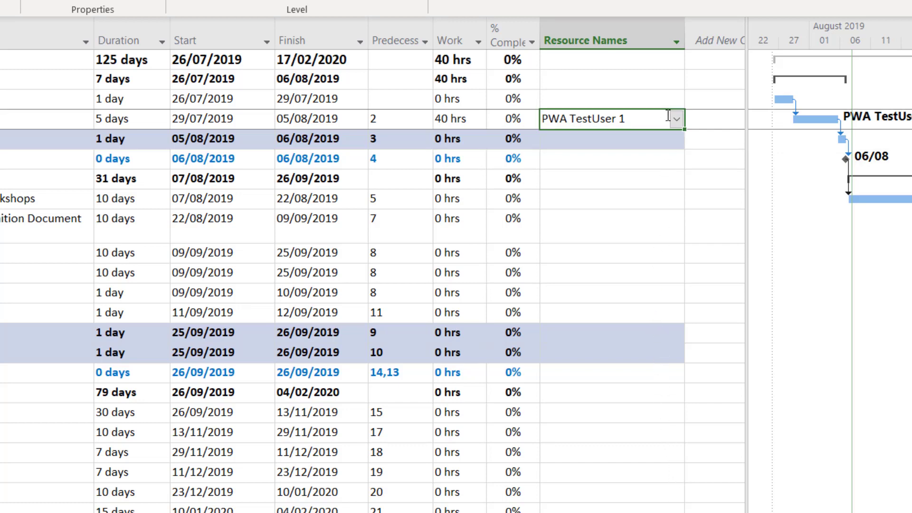